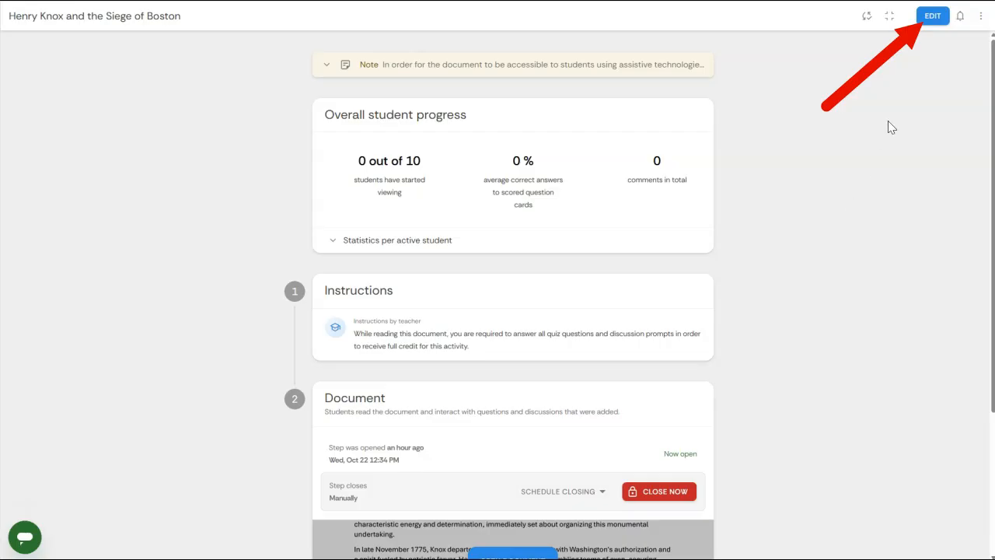
Step: Open the Henry Knox and the Siege of Boston activity for editing and add a Grading learning step
left_click(932, 19)
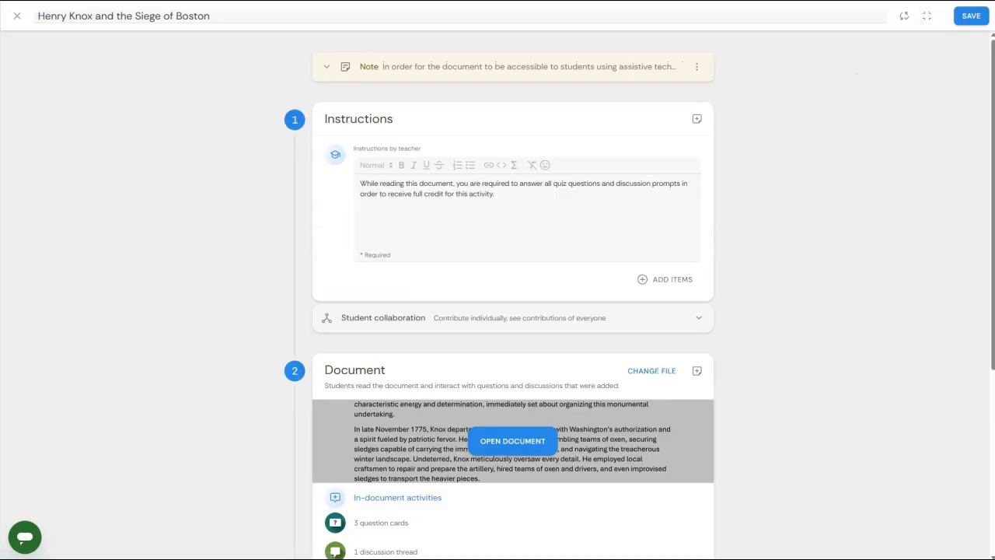
left_click_drag(992, 256, 987, 438)
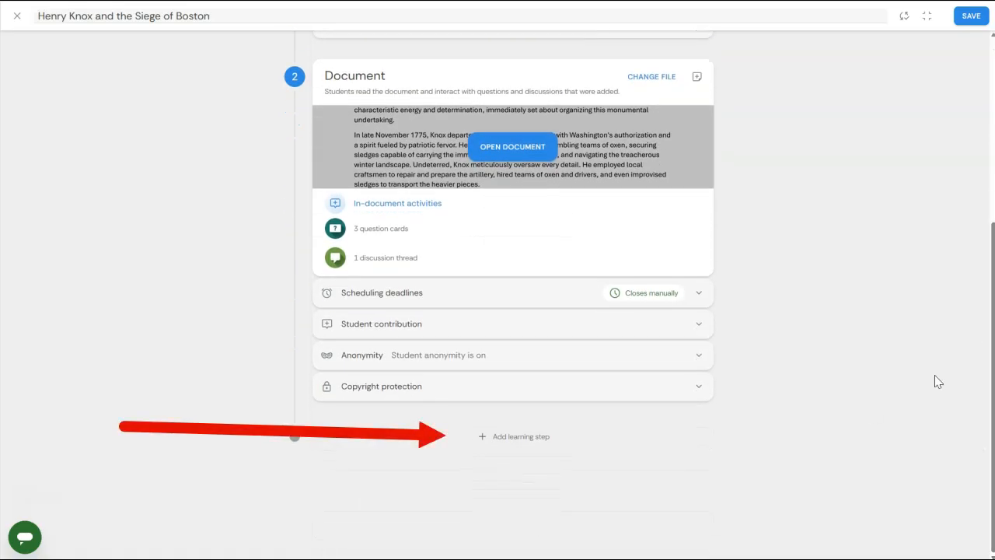
left_click(608, 447)
left_click_drag(993, 348, 987, 462)
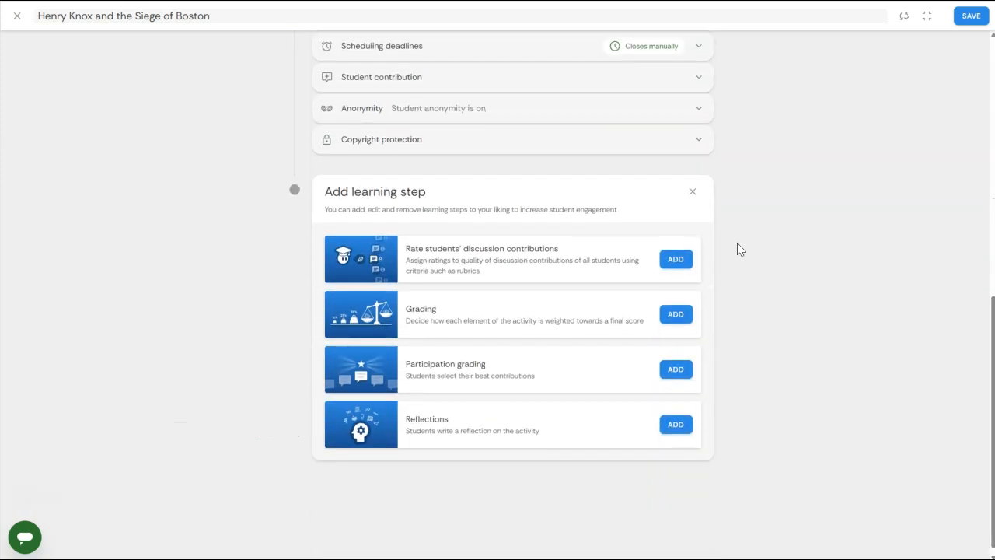
left_click(686, 320)
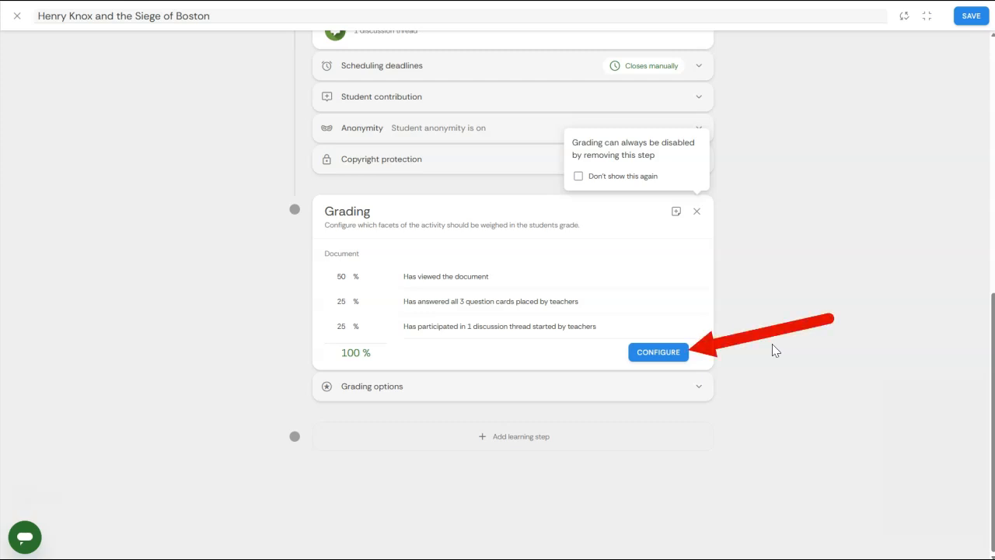
Step: In the grading configuration, set the weight for answering all 3 question cards to 20%
left_click(683, 363)
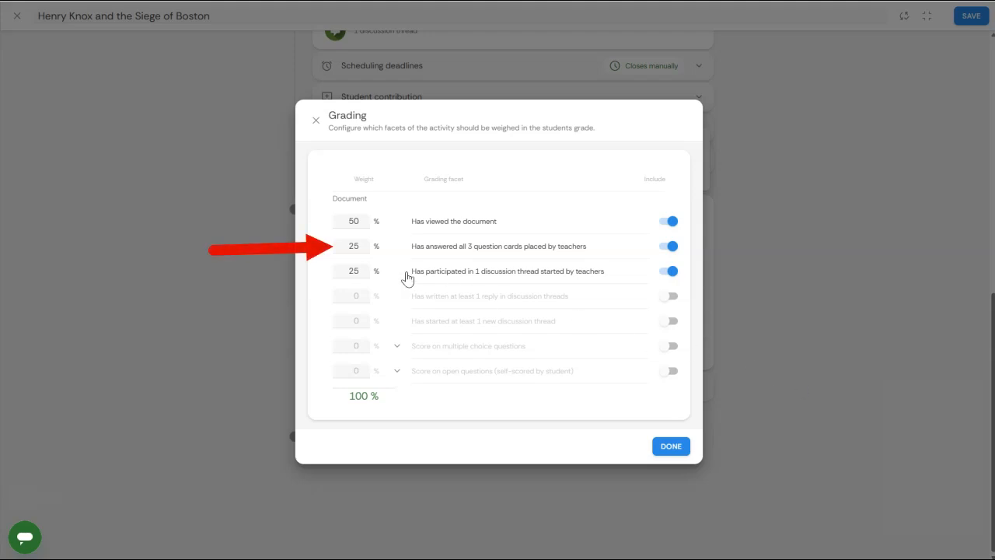
left_click(357, 247)
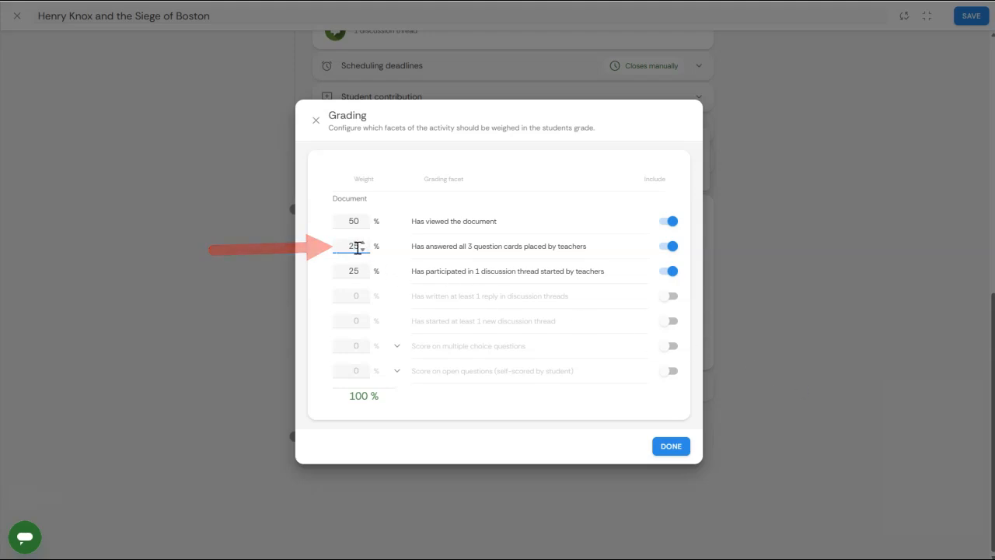
key("BackSpace")
type("0")
left_click(606, 421)
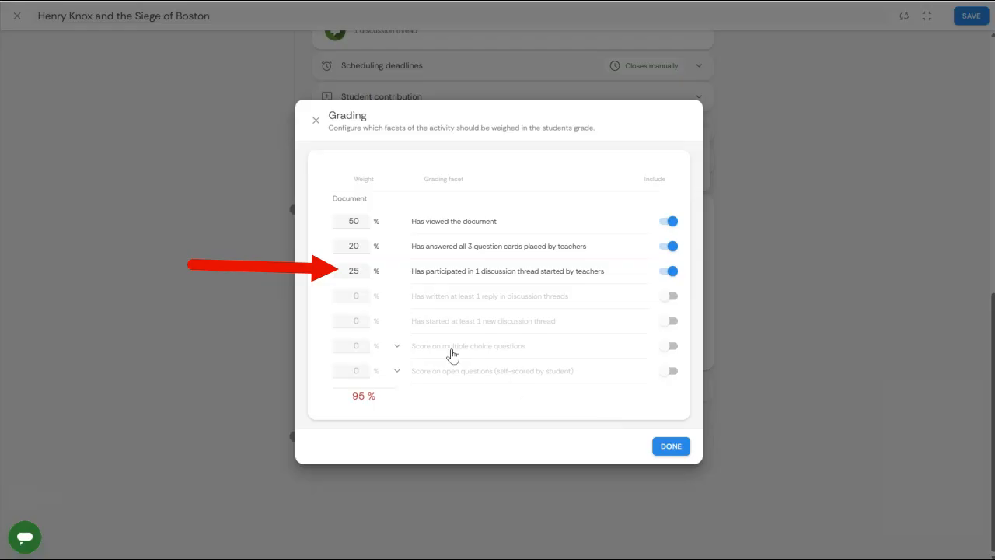
Step: Set the discussion thread participation weight to 20% and include the score on multiple choice questions at 10%
left_click(359, 269)
key("BackSpace")
type("0")
left_click(446, 423)
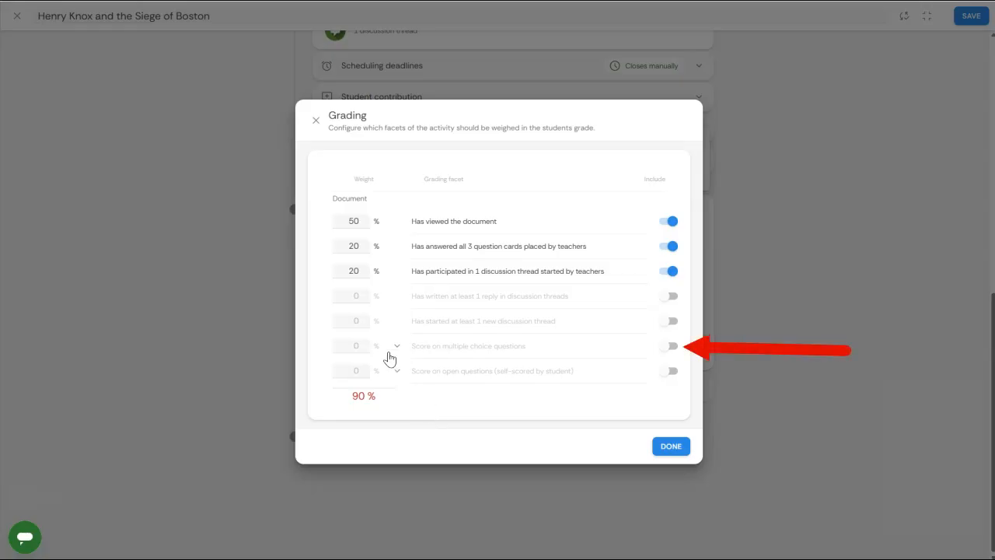
left_click(664, 350)
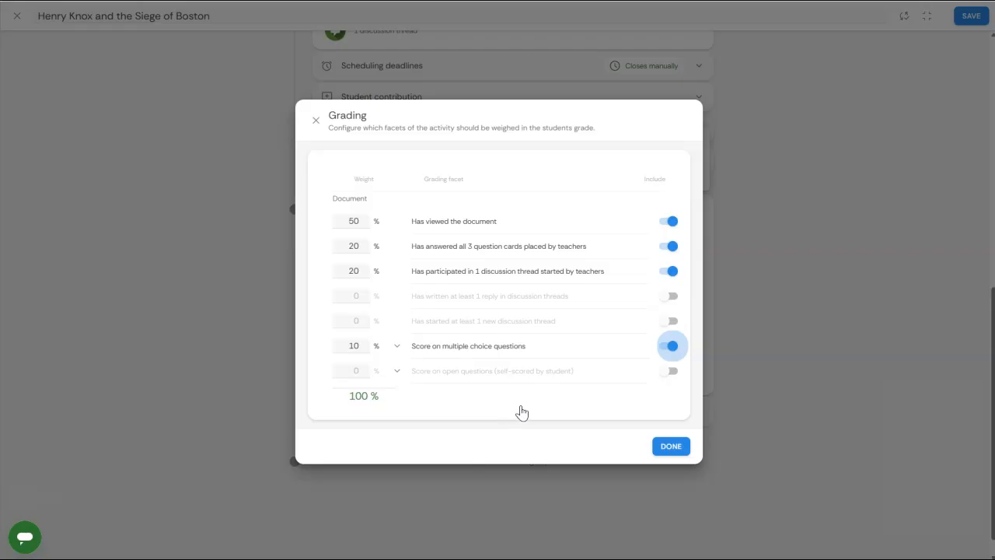
left_click(671, 446)
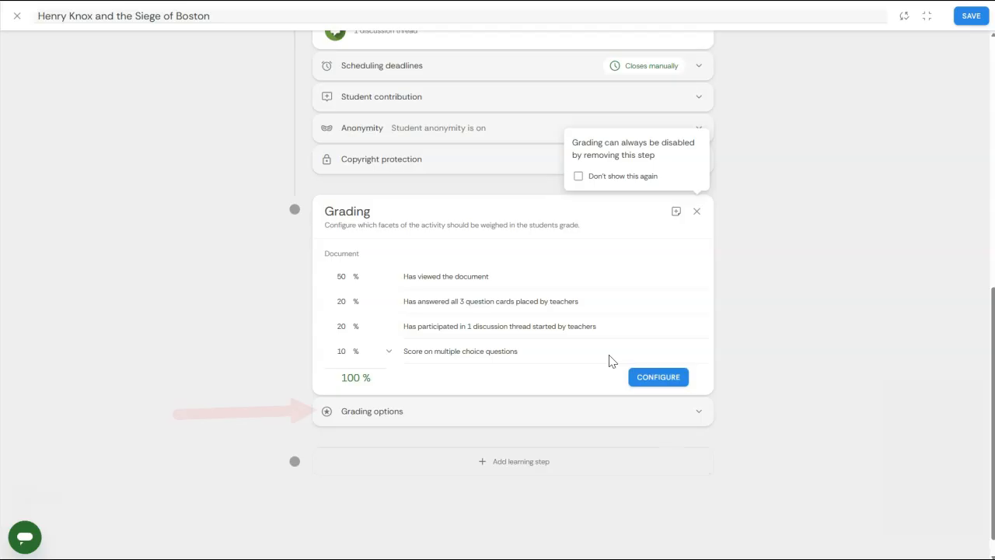
Step: Expand the grading options and examine the available formats for publishing the grade
left_click(640, 421)
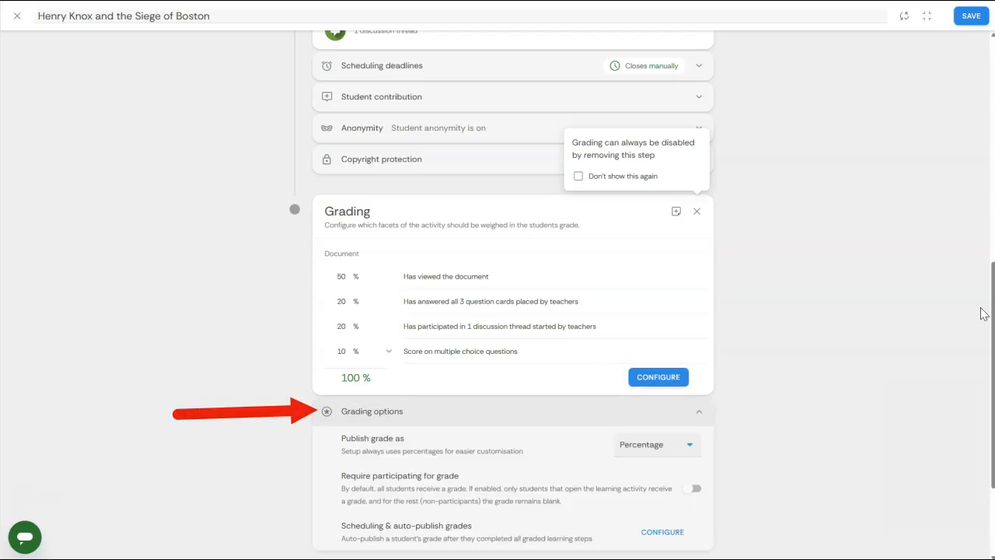
left_click_drag(991, 315, 990, 383)
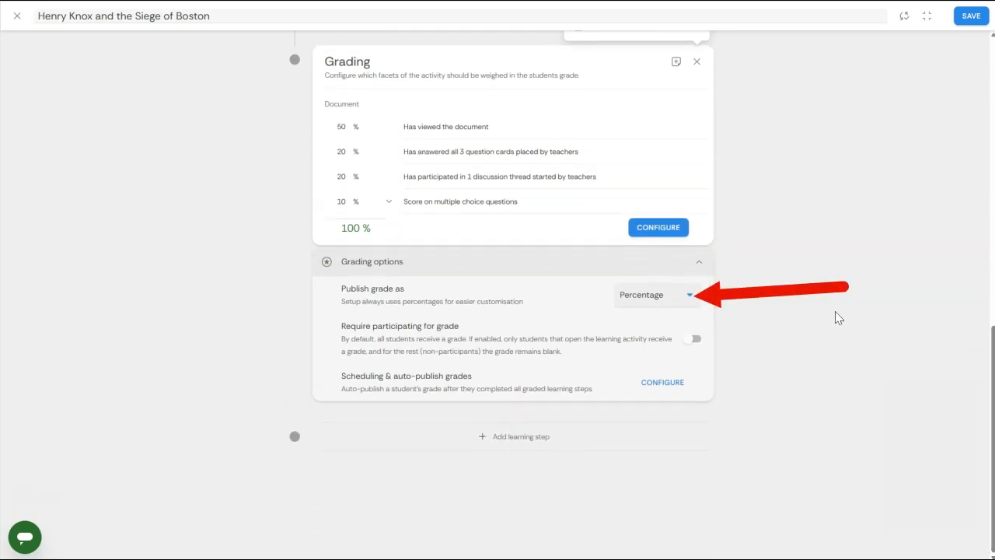
left_click(694, 300)
left_click(761, 306)
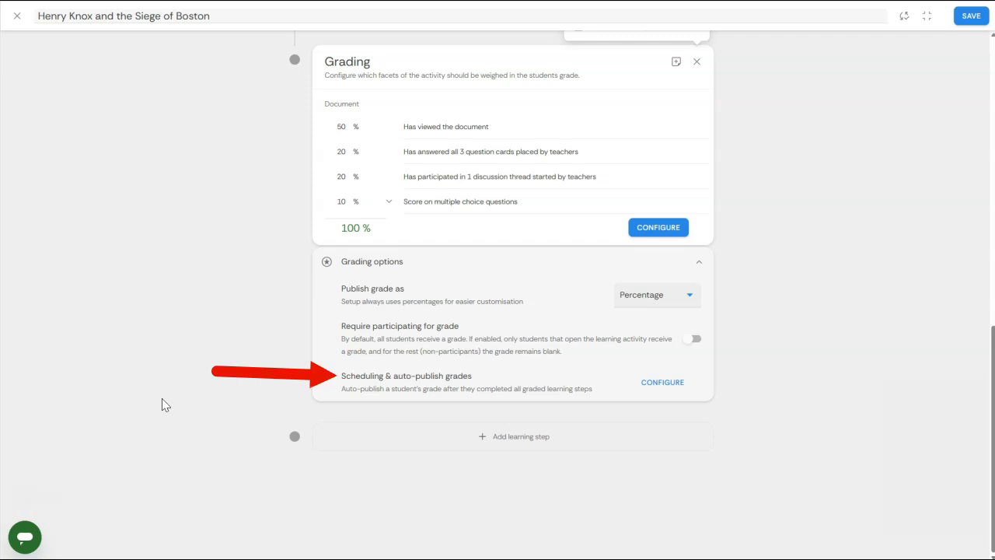
Step: Enable auto-publishing of grades after completing graded steps, then save the activity
left_click(687, 389)
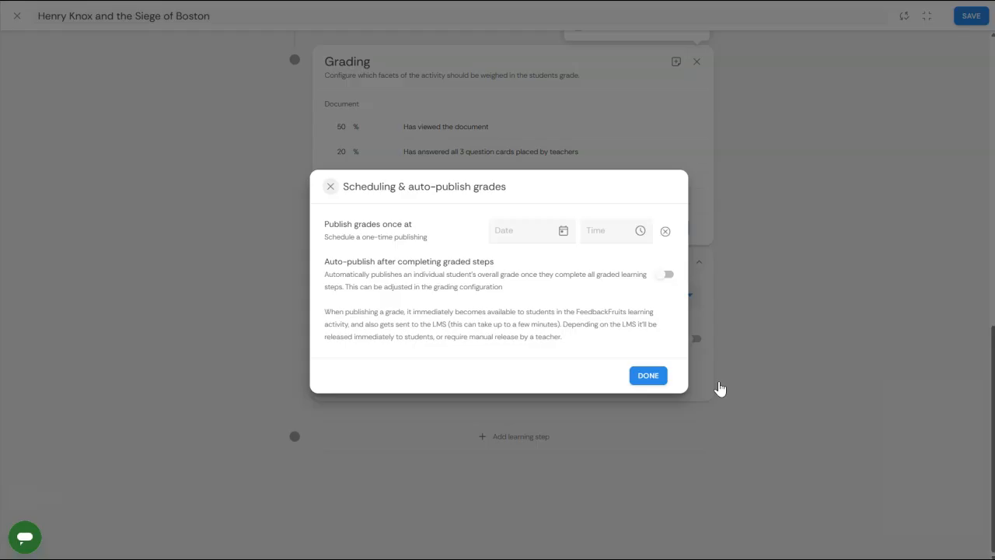
left_click(662, 278)
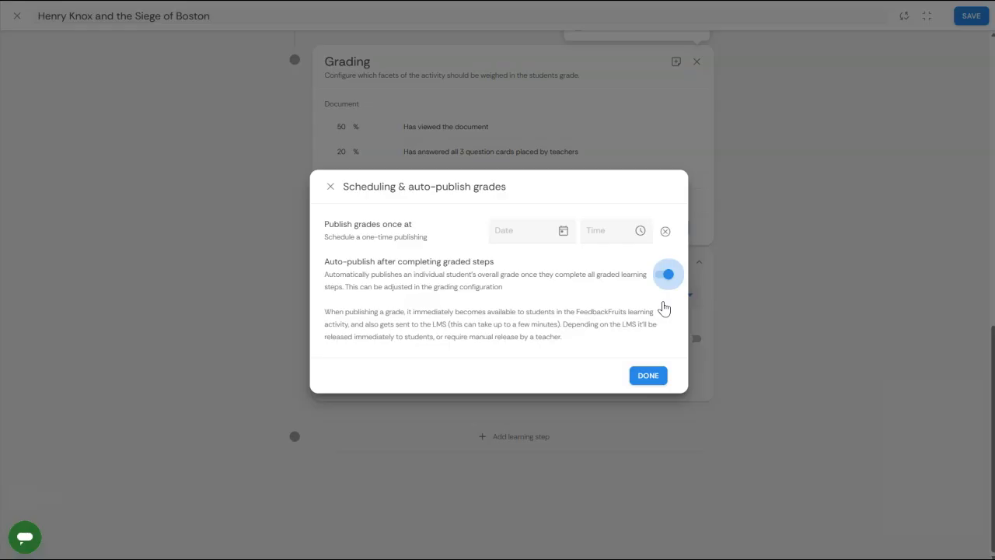
left_click(294, 348)
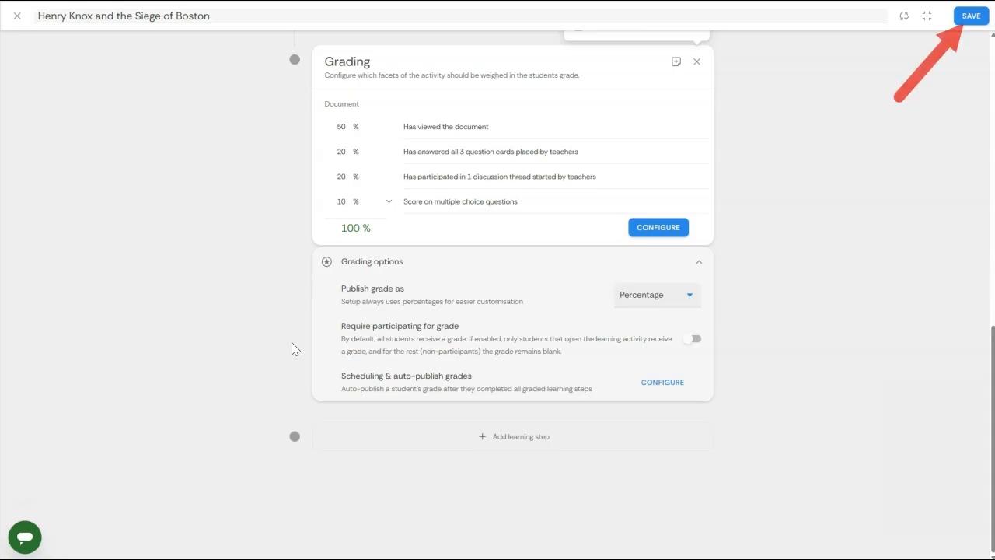
left_click(970, 16)
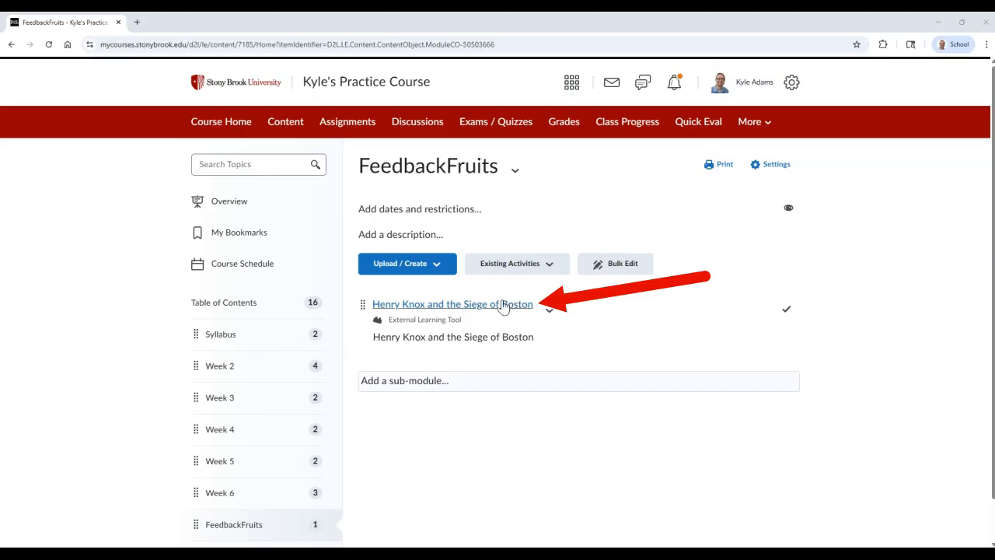
Step: Open the Henry Knox and the Siege of Boston topic in the course and view the existing grade items for its assessment
left_click(479, 312)
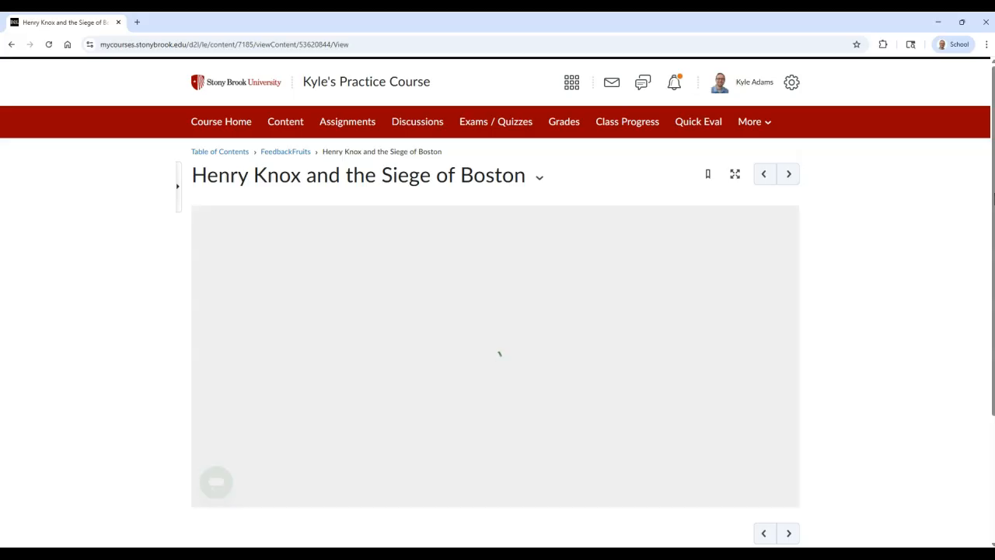
left_click_drag(994, 199, 993, 323)
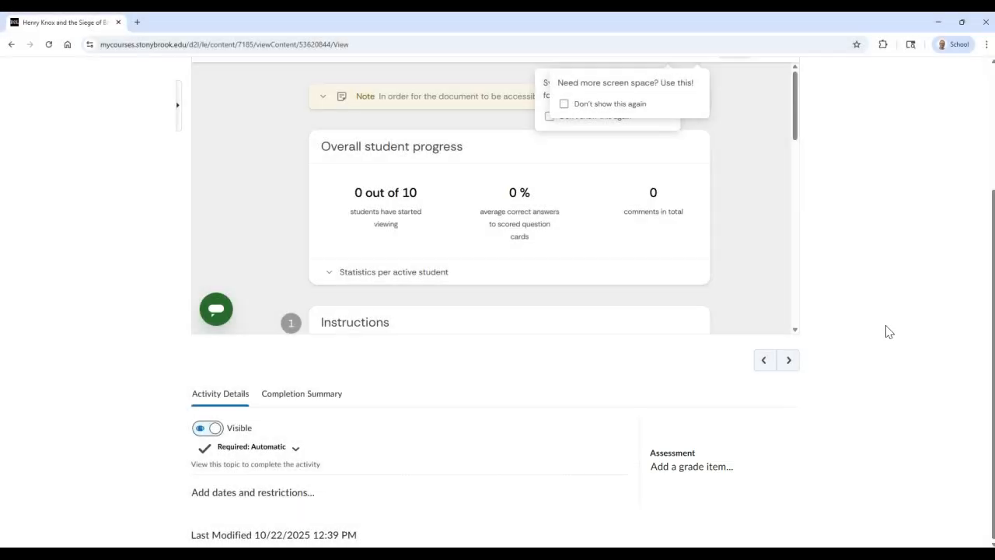
left_click(715, 466)
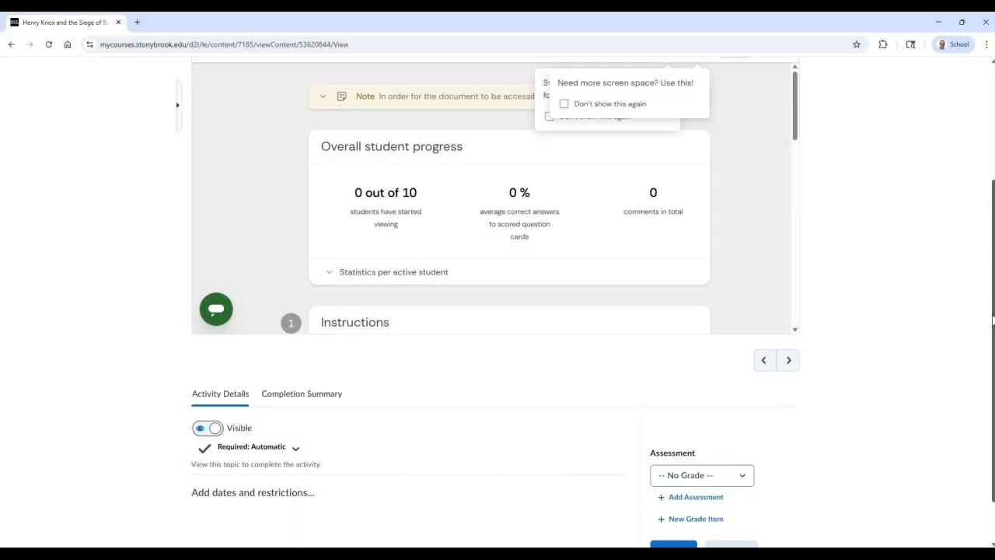
scroll(948, 357, "down", 1)
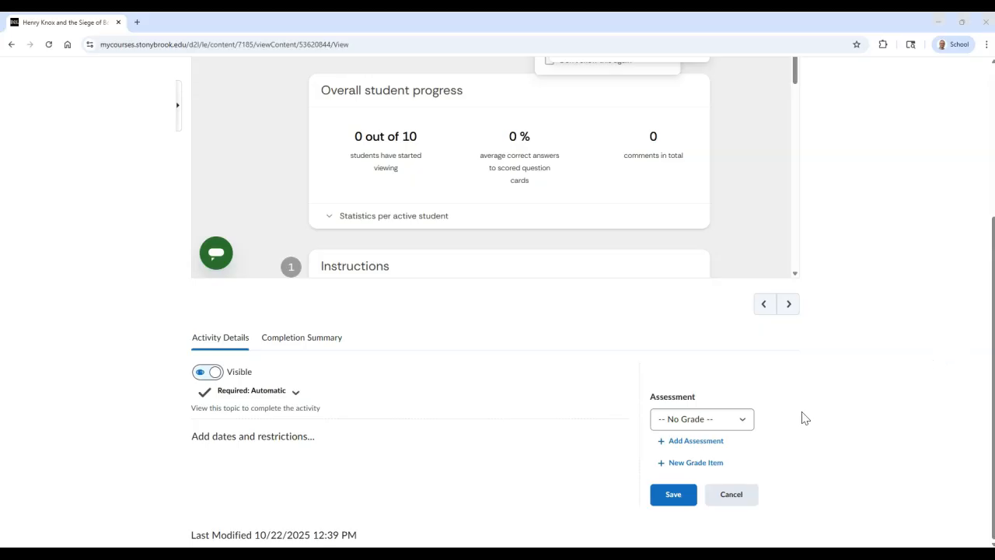
left_click(751, 420)
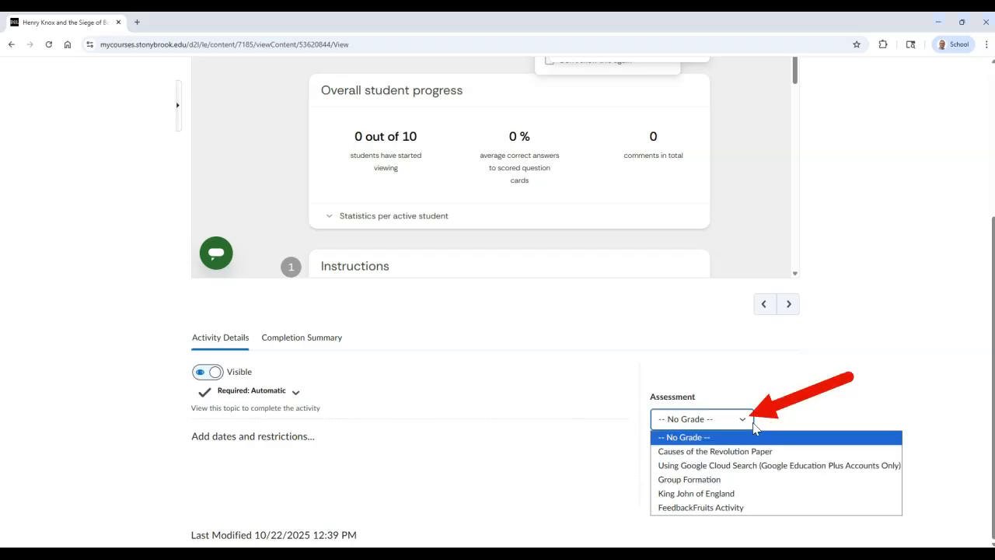
left_click(809, 412)
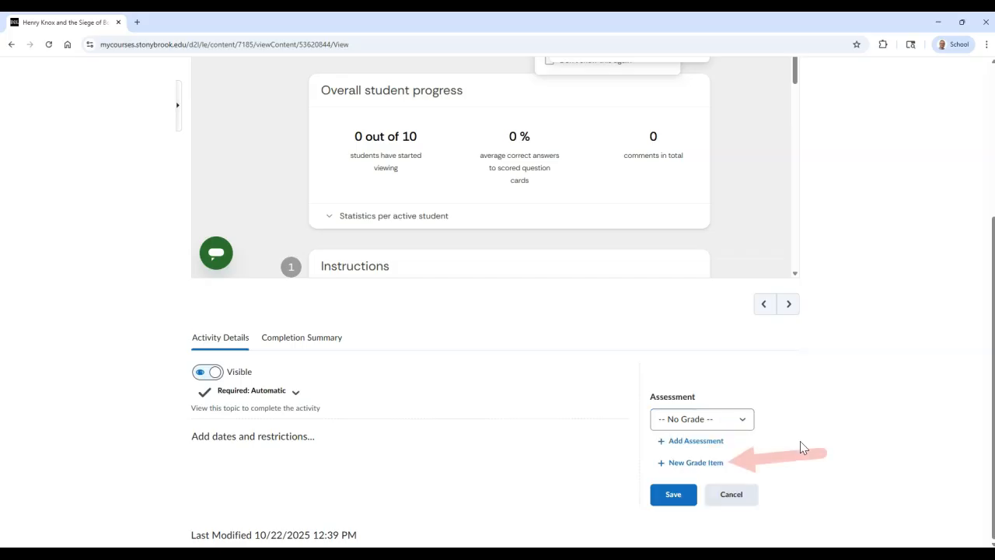
Step: Create a new grade item named "Henry Knox FF Activity" with no category and save it as the topic's assessment
left_click(705, 474)
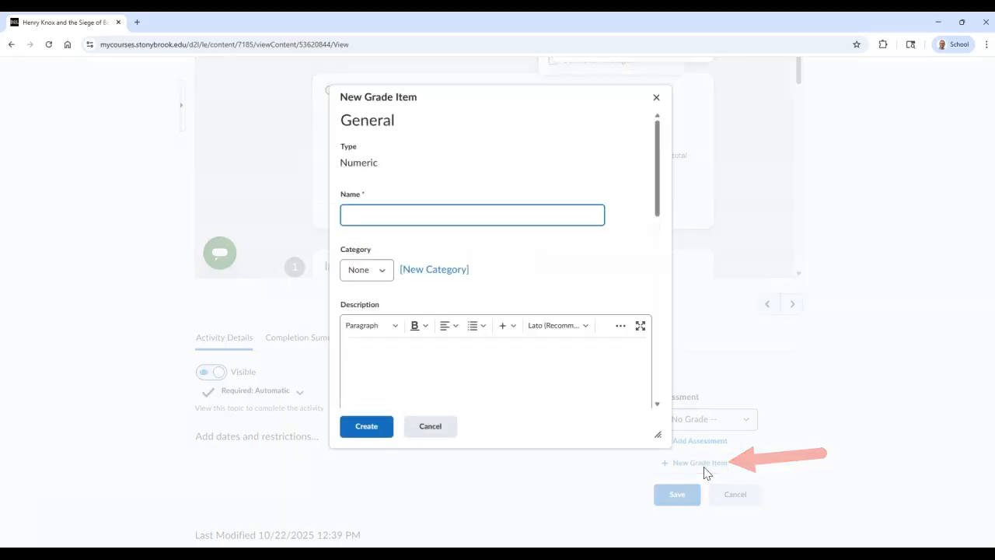
type("Henr")
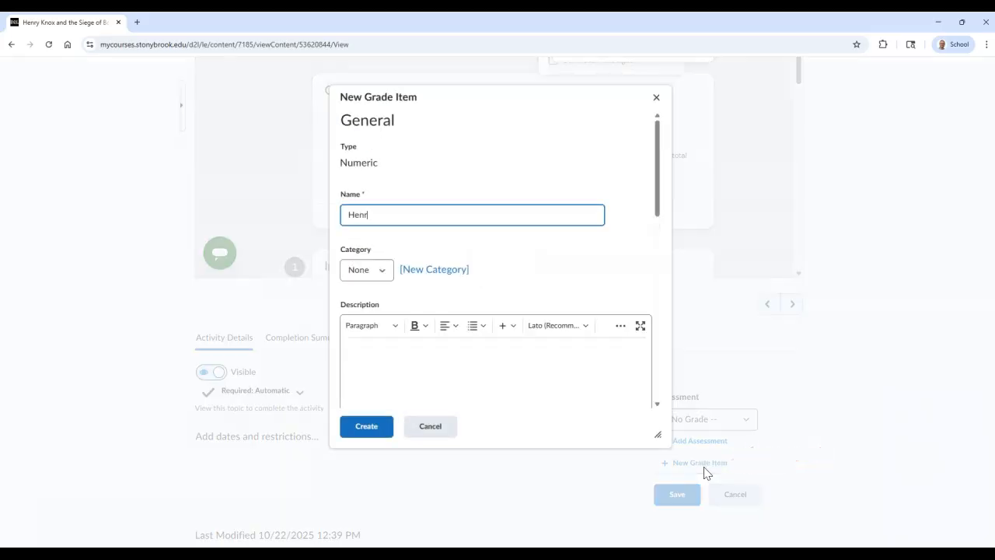
type("y Knox FF Activity")
left_click_drag(657, 200, 658, 222)
left_click(389, 191)
left_click(389, 193)
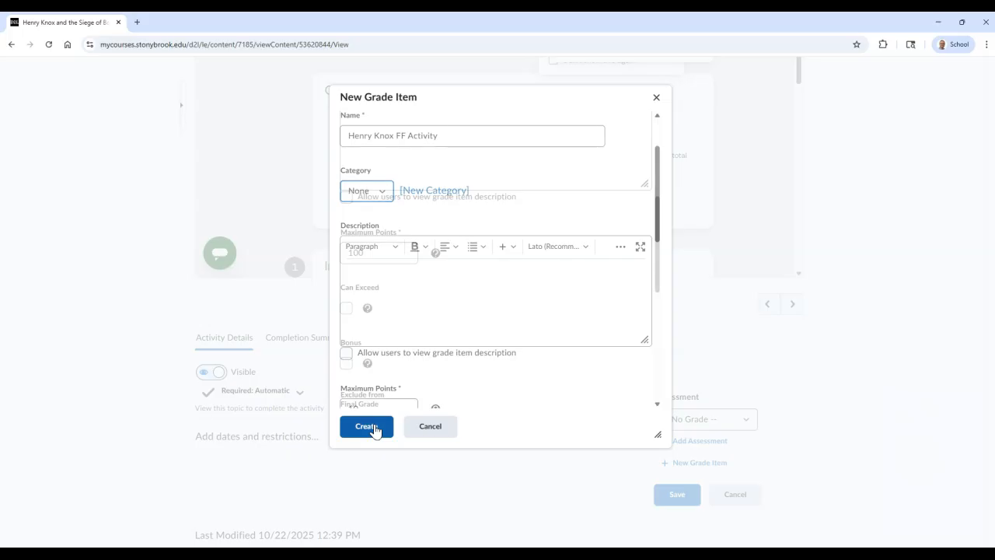
left_click(374, 428)
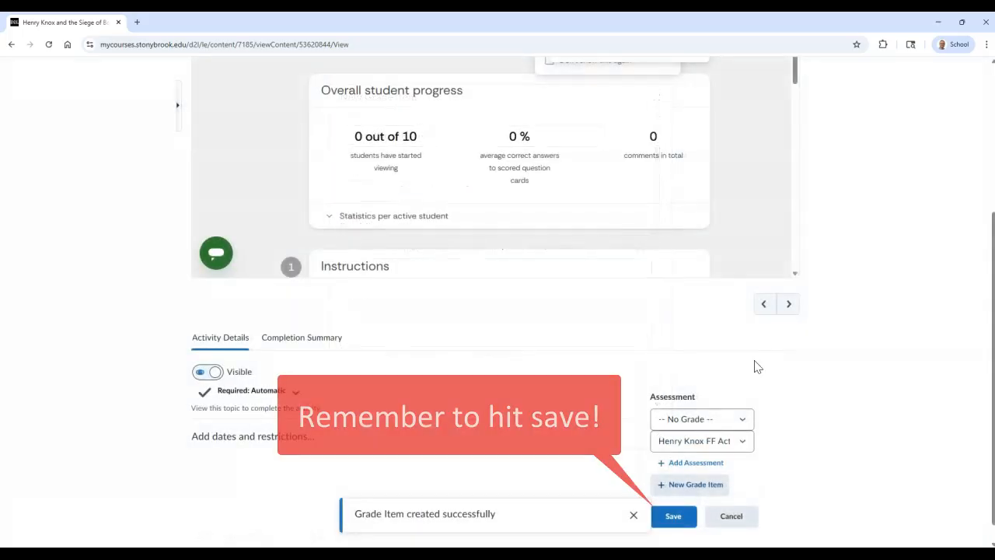
left_click(683, 523)
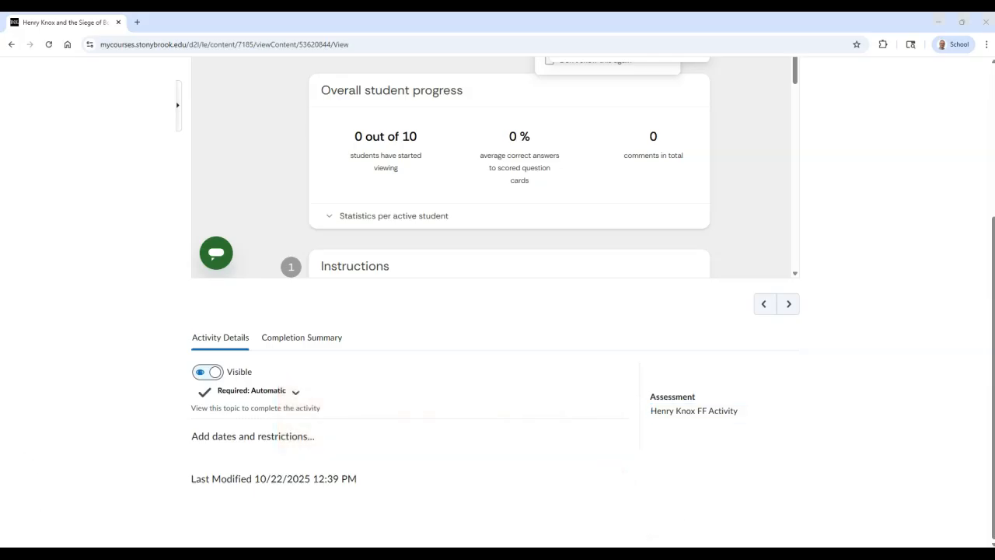